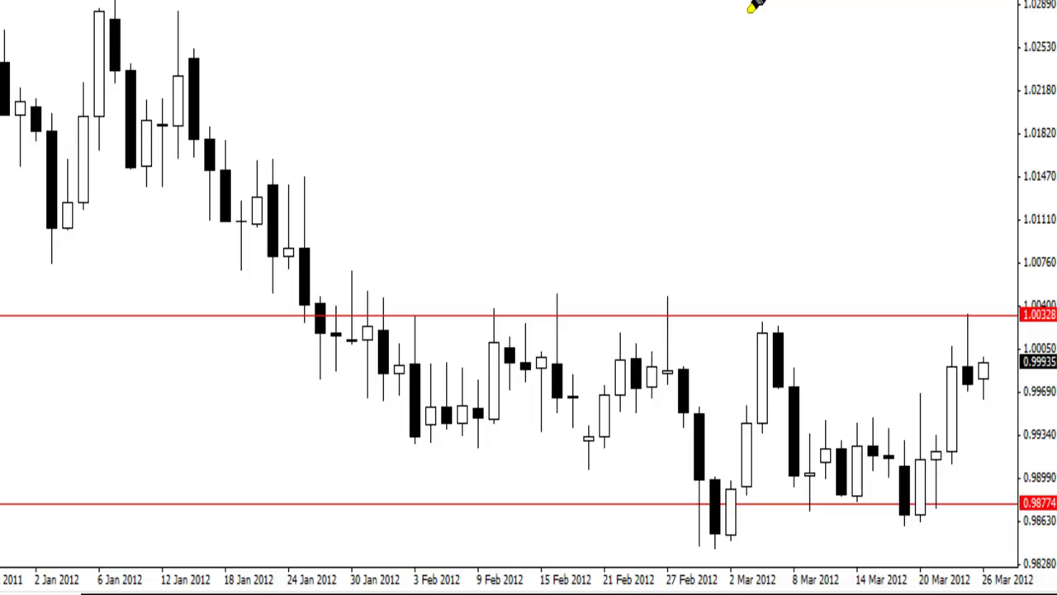
- Mark the latest upper wick at the 1.00328 line, trace the downtrend above the candles freehand, and clear the marks
drag(954, 282, 971, 302)
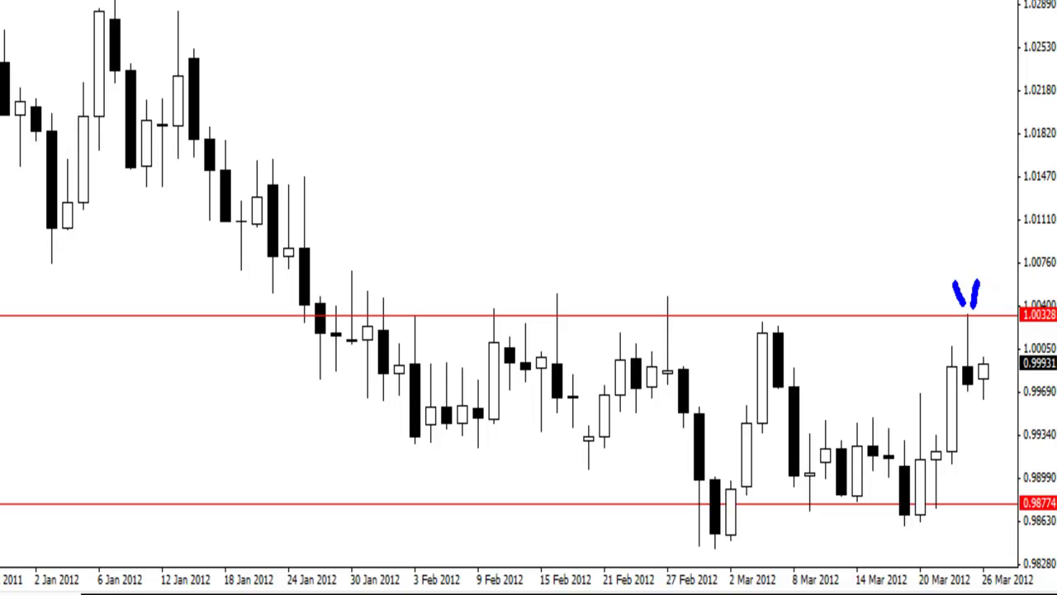
key(Escape)
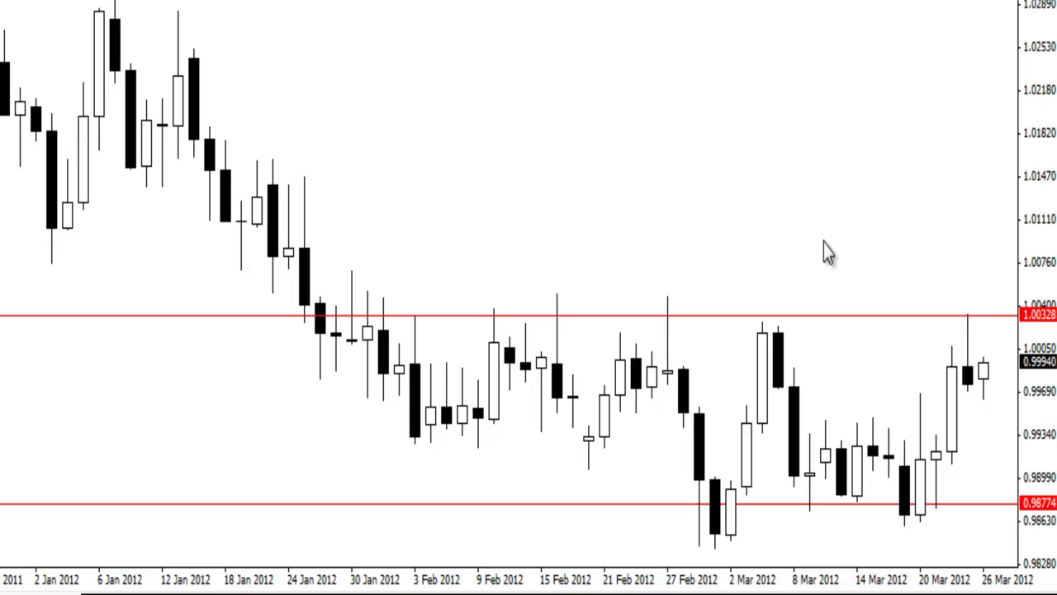
drag(947, 305, 941, 326)
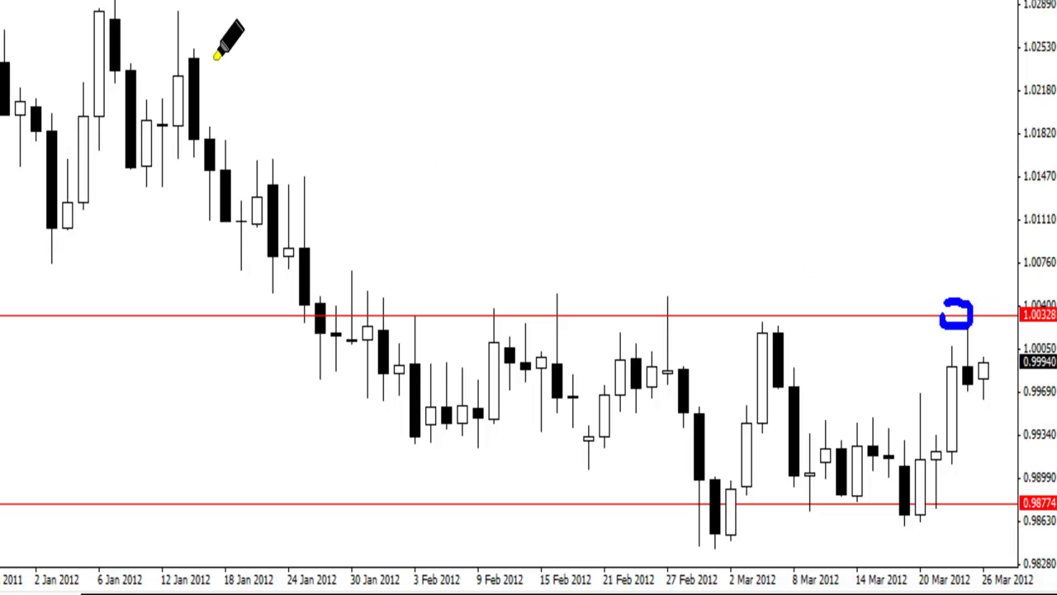
mouse_move(33, 2)
mouse_down()
mouse_move(393, 33)
mouse_move(715, 261)
mouse_move(906, 340)
mouse_up()
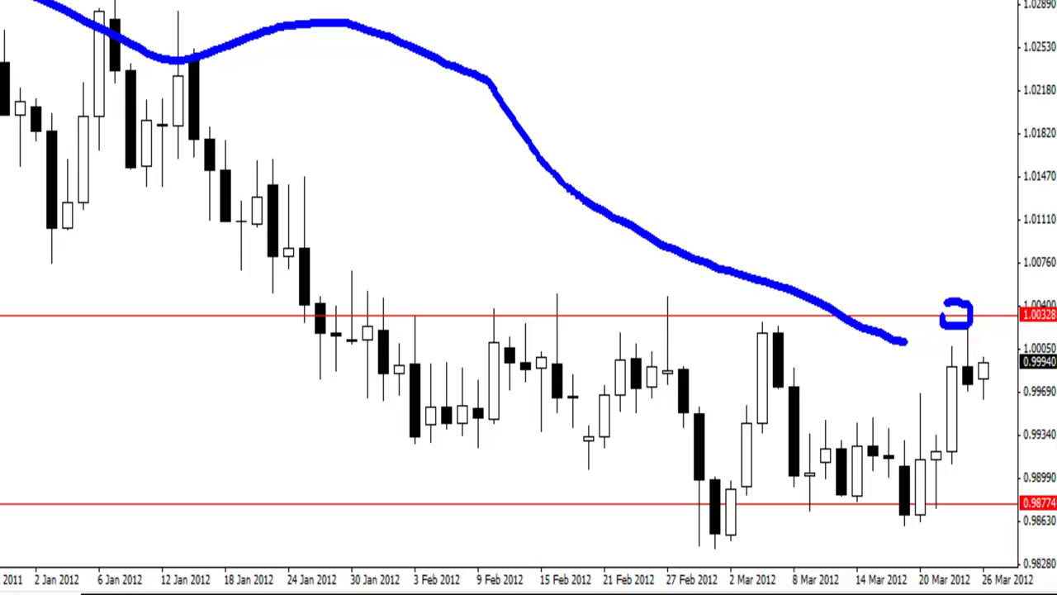
key(Escape)
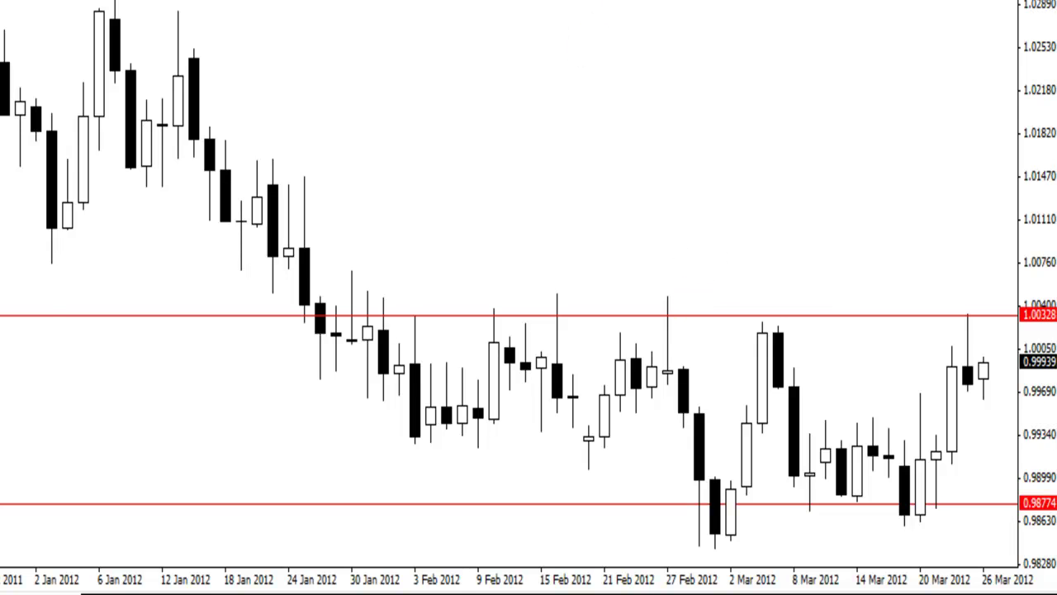
- Circle the July 2011 price dip, trace the rally from August and the swings down into January 2012, and clear the marks
key(minus)
key(minus)
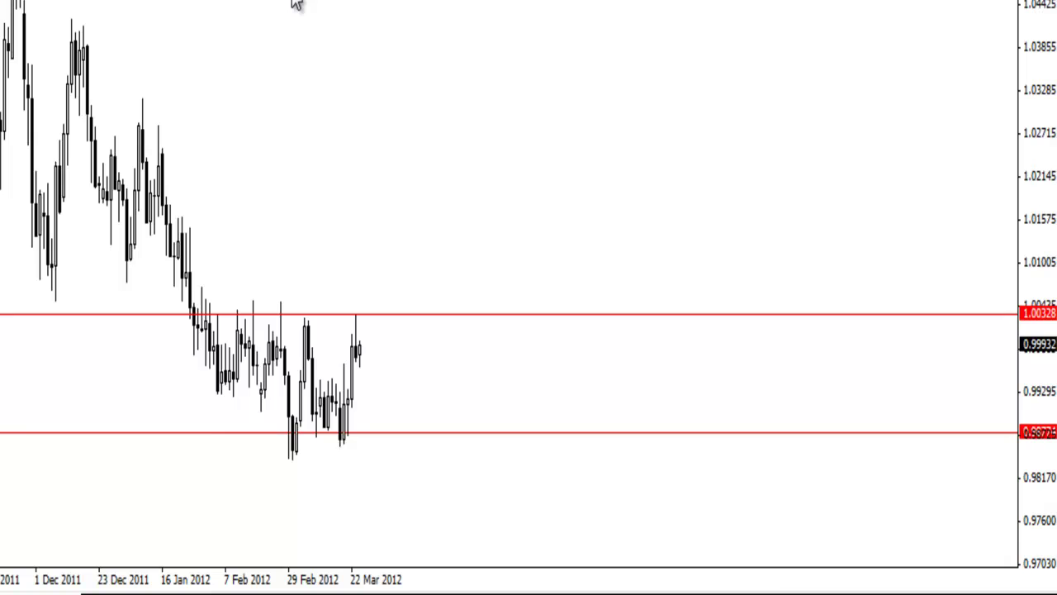
key(minus)
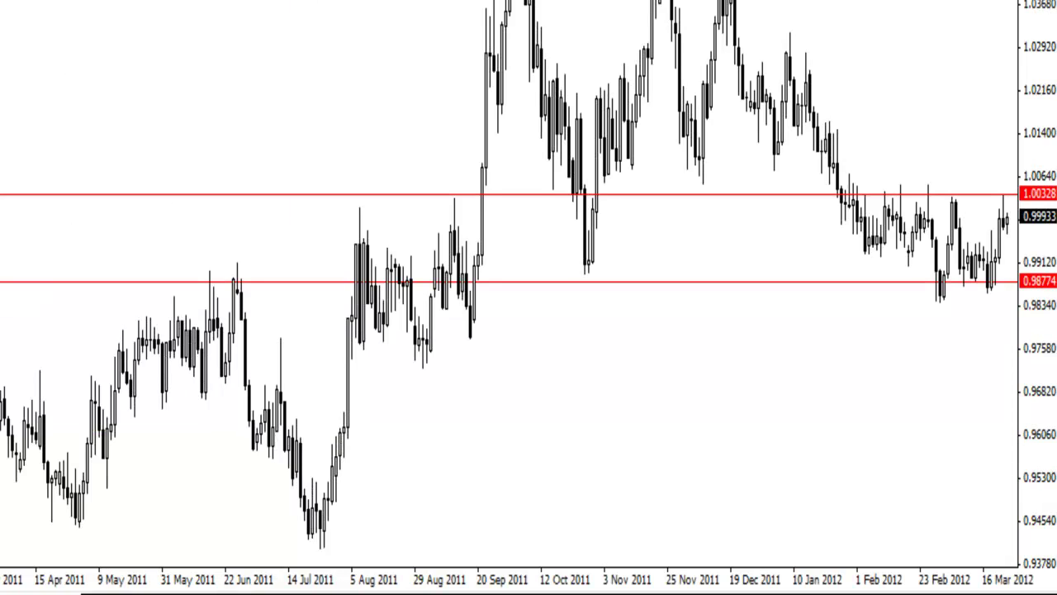
drag(281, 322, 303, 285)
drag(376, 296, 504, 2)
mouse_move(571, 1)
mouse_down()
mouse_move(689, 45)
mouse_move(811, 161)
mouse_up()
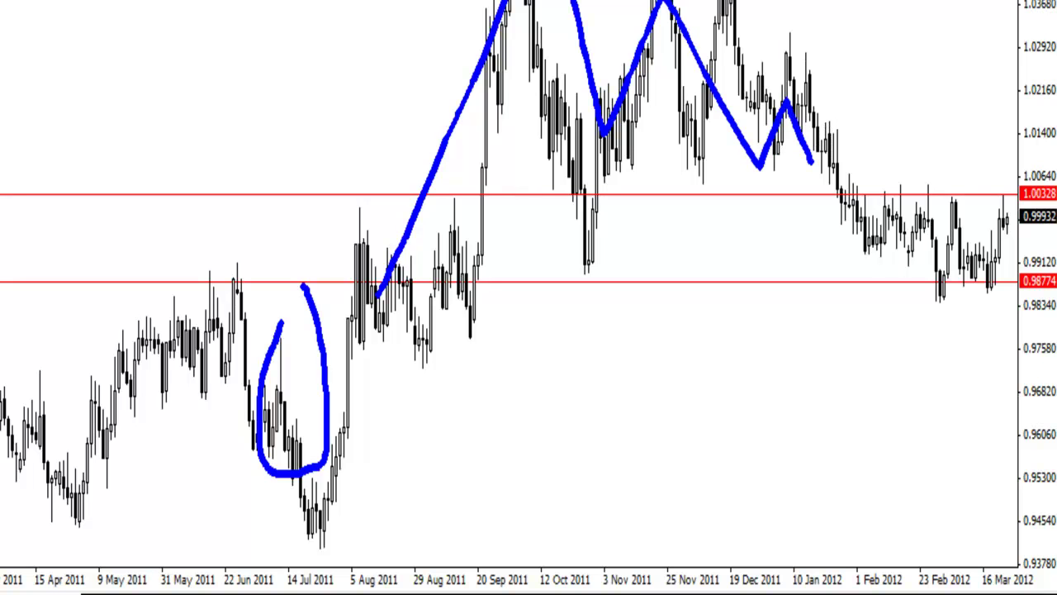
key(e)
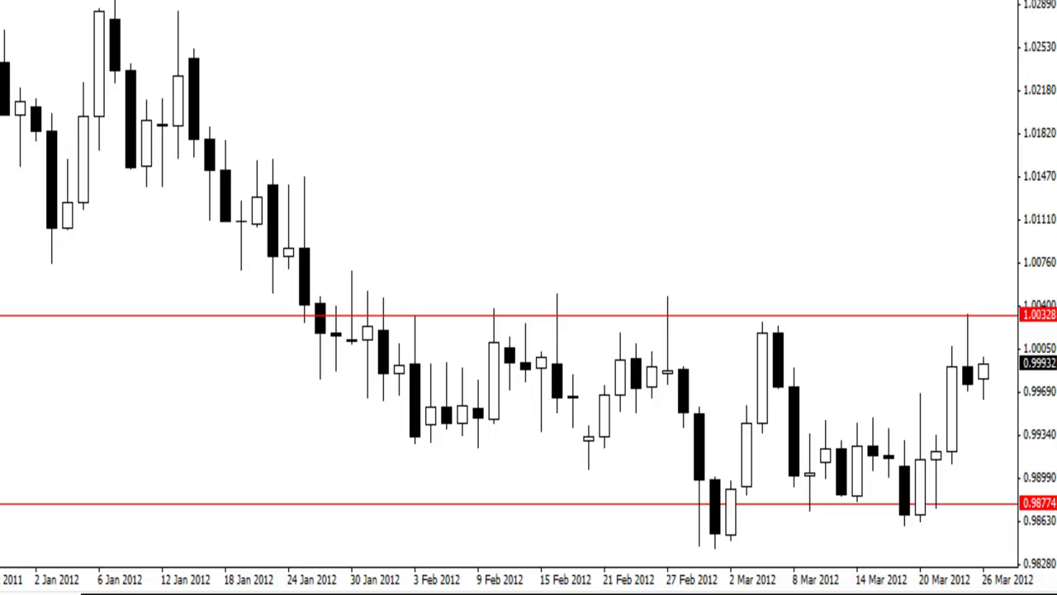
- Trace the January to March 2012 downtrend and the early March spike up to the 1.00328 line, and clear the marks
mouse_move(130, 1)
mouse_down()
mouse_move(396, 189)
mouse_move(756, 398)
mouse_up()
mouse_move(731, 466)
mouse_down()
mouse_move(748, 326)
mouse_move(774, 363)
mouse_up()
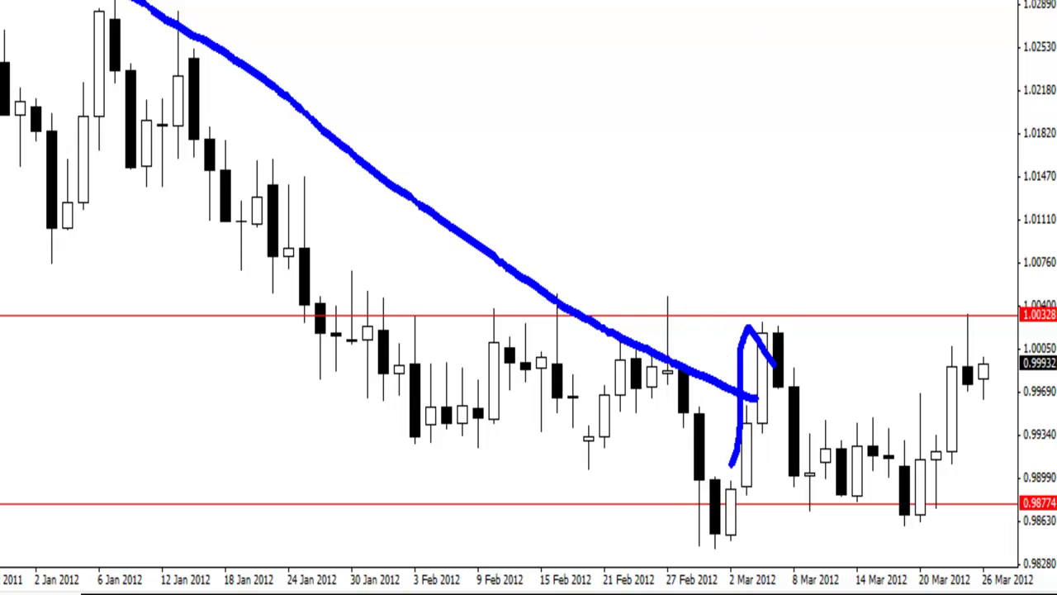
key(Escape)
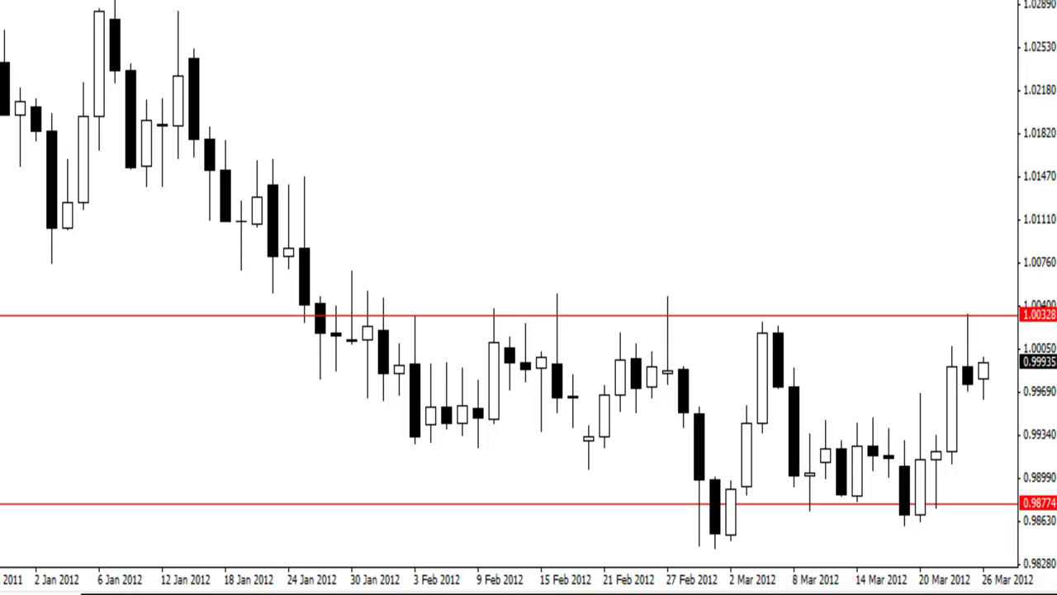
drag(29, 2, 789, 304)
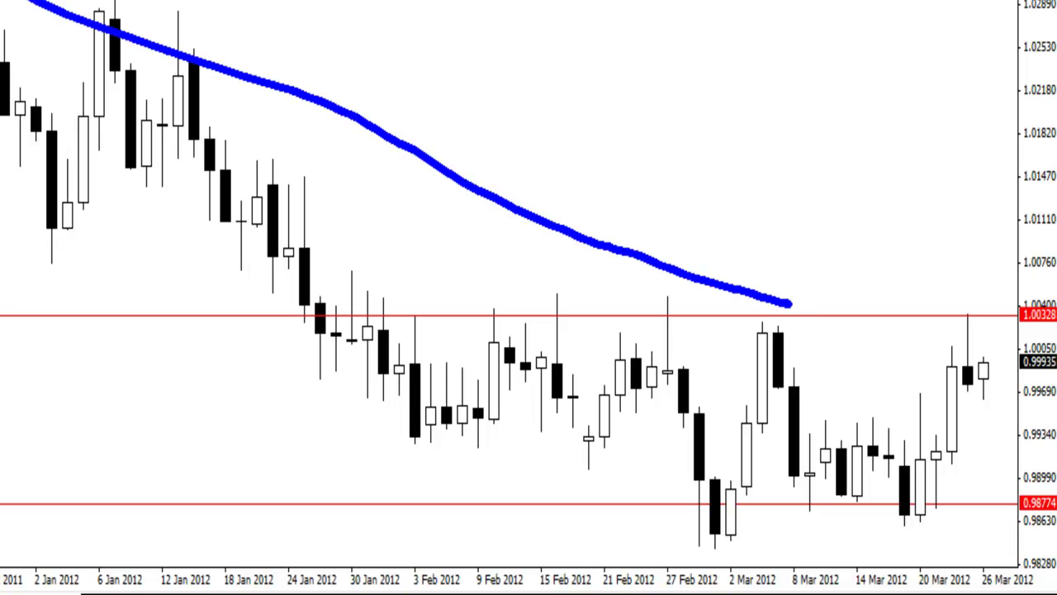
key(Escape)
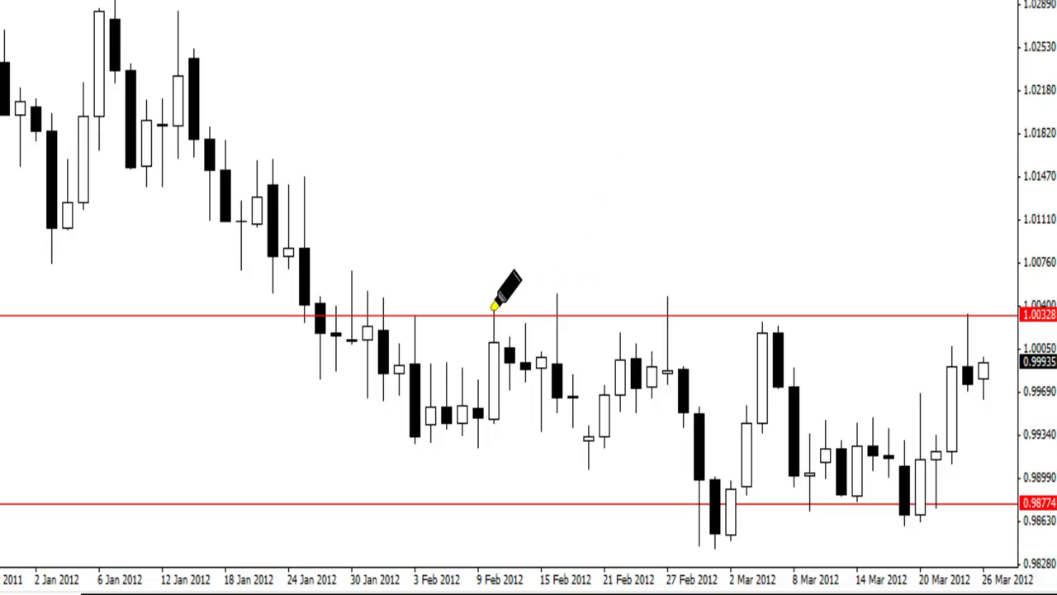
- Mark the highs testing the 1.00328 line between 9 February and 8 March 2012, and clear the marks
mouse_move(495, 302)
mouse_down()
mouse_move(487, 309)
mouse_move(505, 296)
mouse_move(513, 319)
mouse_move(551, 309)
mouse_move(658, 320)
mouse_move(666, 303)
mouse_up()
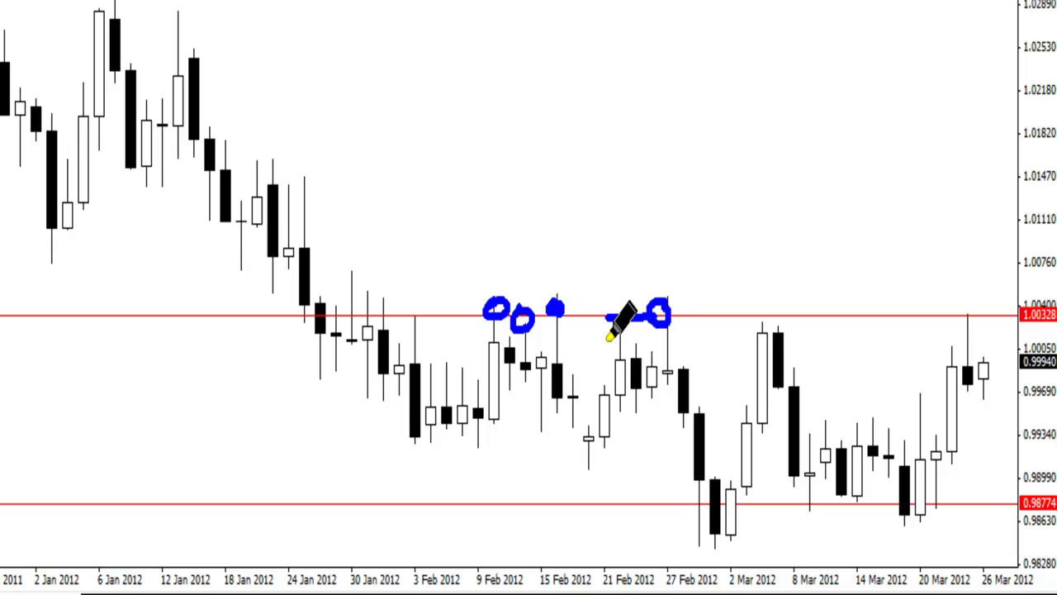
mouse_move(772, 307)
mouse_down()
mouse_move(753, 308)
mouse_move(772, 340)
mouse_move(781, 309)
mouse_move(764, 312)
mouse_up()
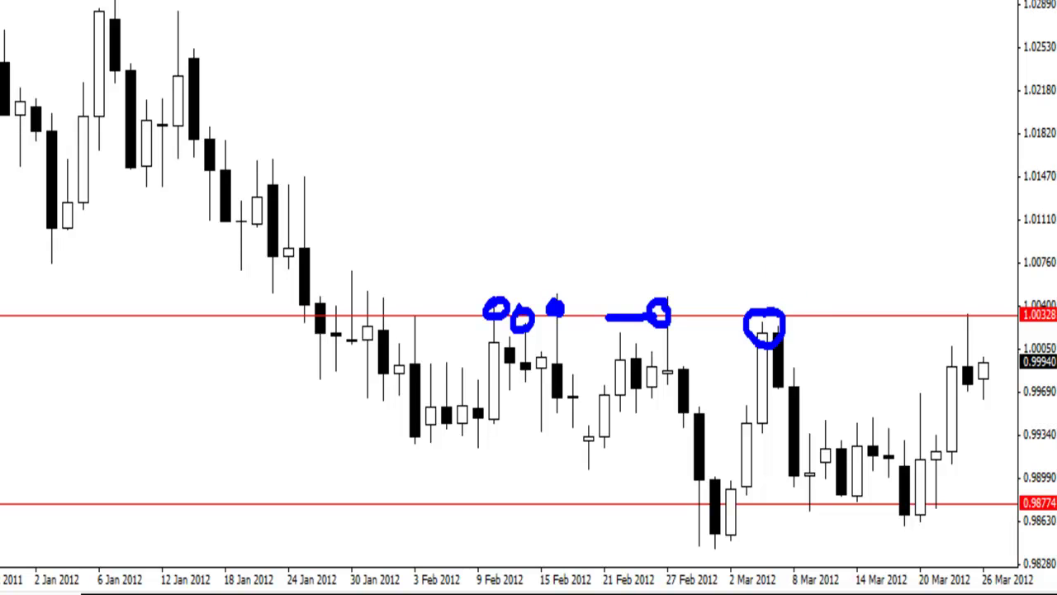
key(e)
- Draw over the 1.00328 resistance from February to March, outline the latest long-wick candle, underscore the area just below the line, and clear everything
mouse_move(487, 319)
mouse_down()
mouse_move(538, 309)
mouse_move(805, 312)
mouse_up()
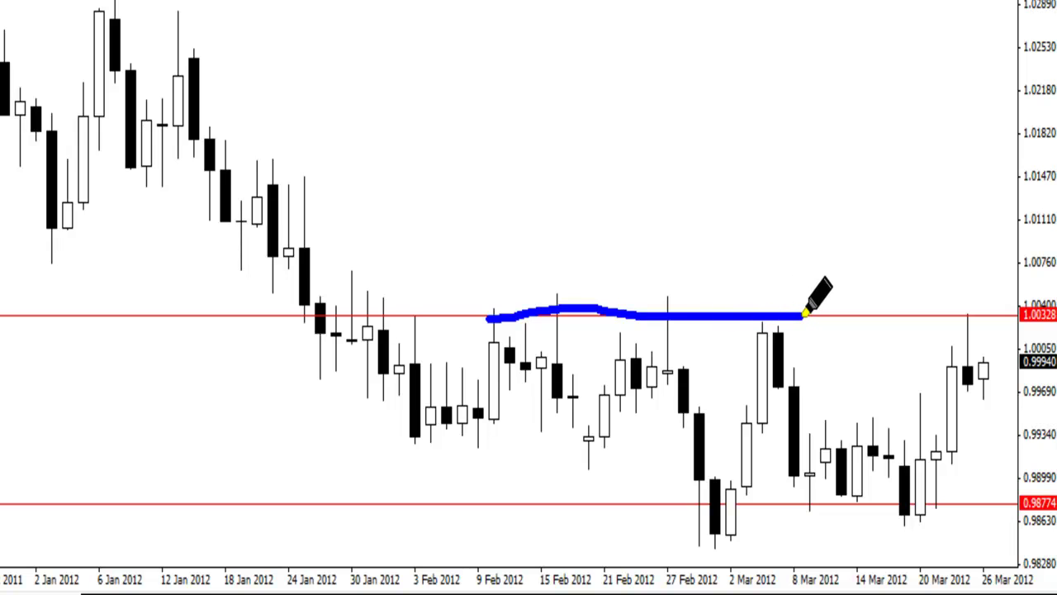
drag(940, 319, 977, 317)
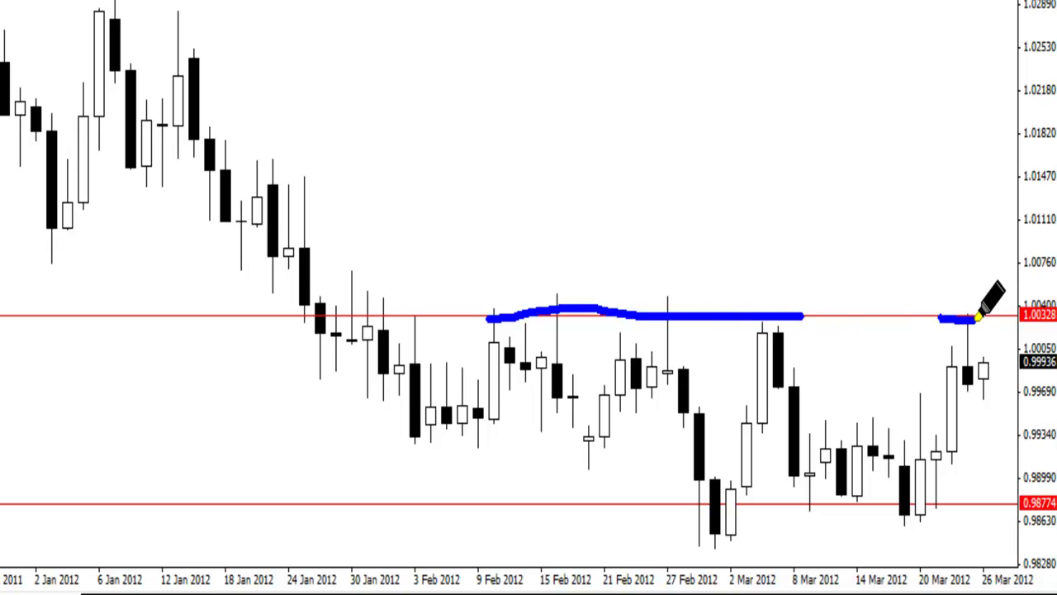
mouse_move(954, 393)
mouse_down()
mouse_move(964, 320)
mouse_move(990, 382)
mouse_move(980, 391)
mouse_up()
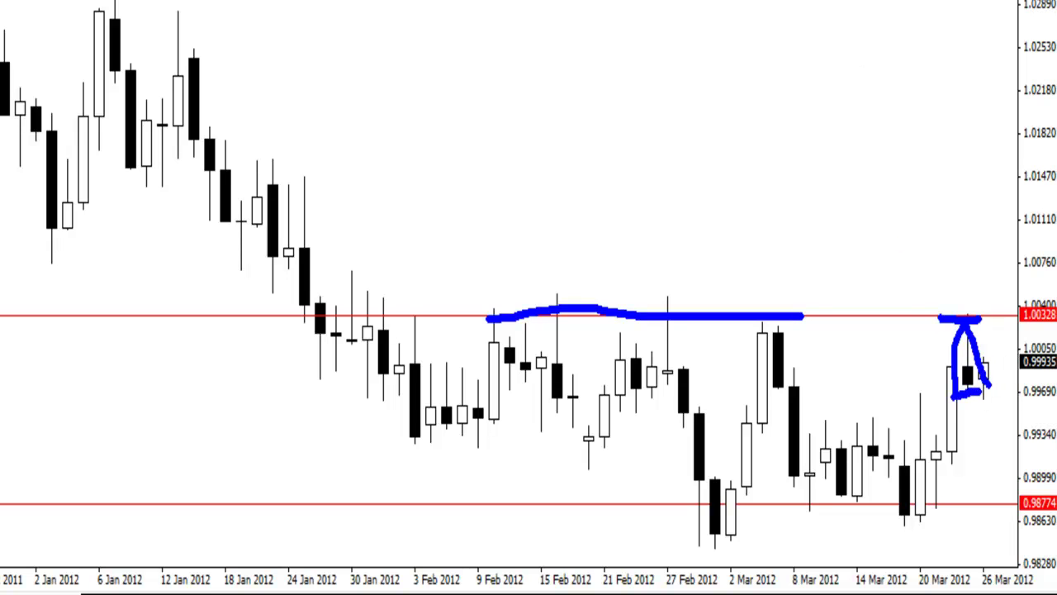
key(Escape)
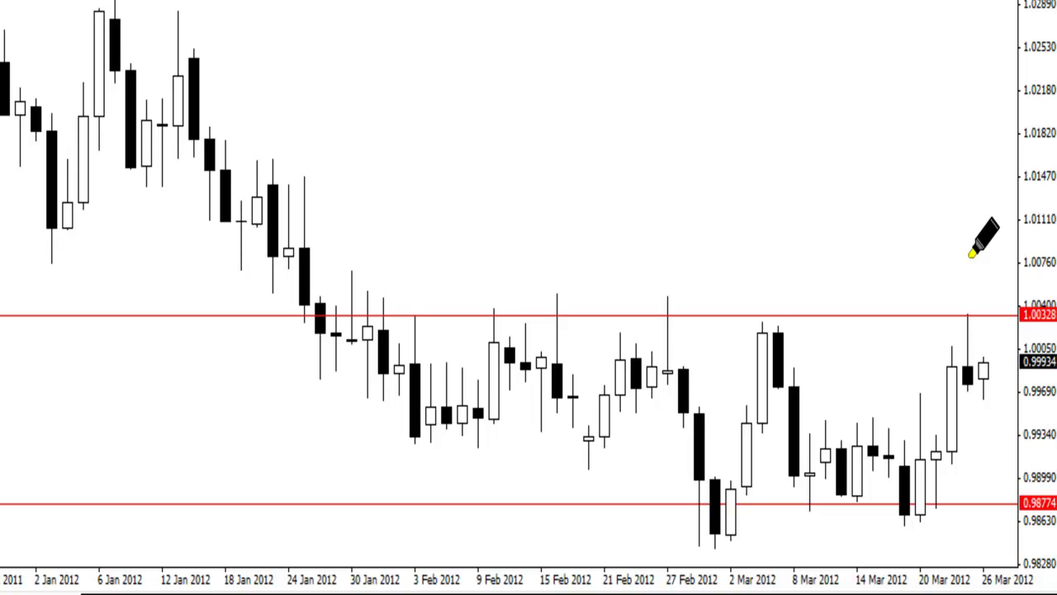
key(Escape)
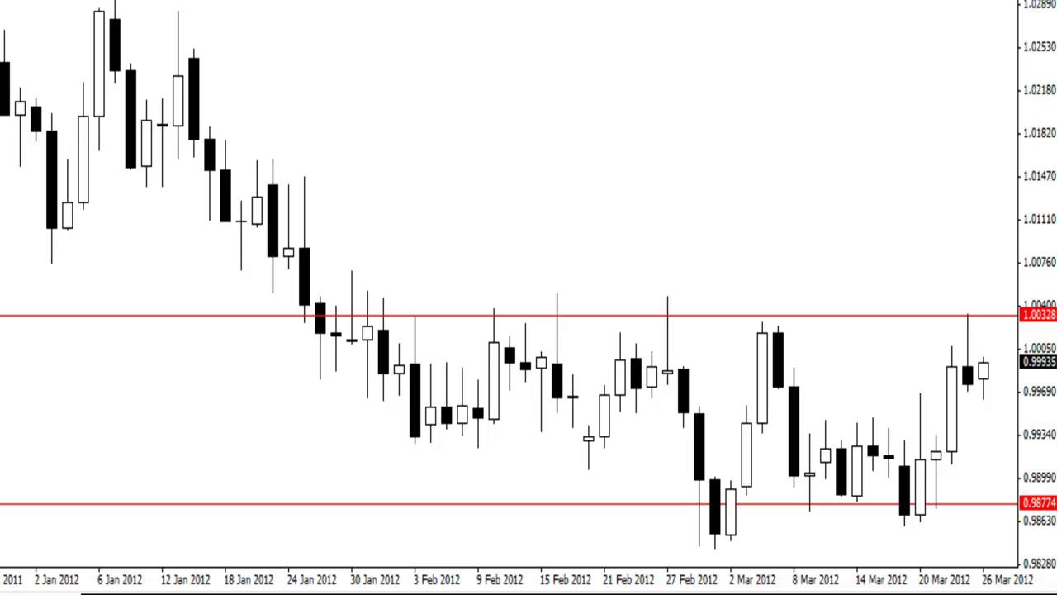
drag(958, 330, 1014, 329)
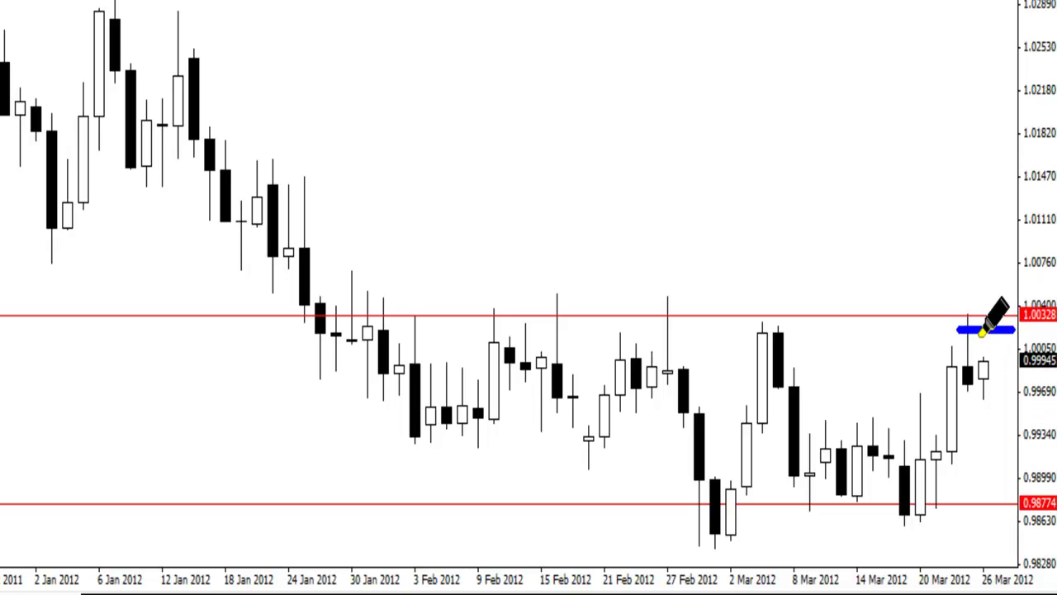
key(Escape)
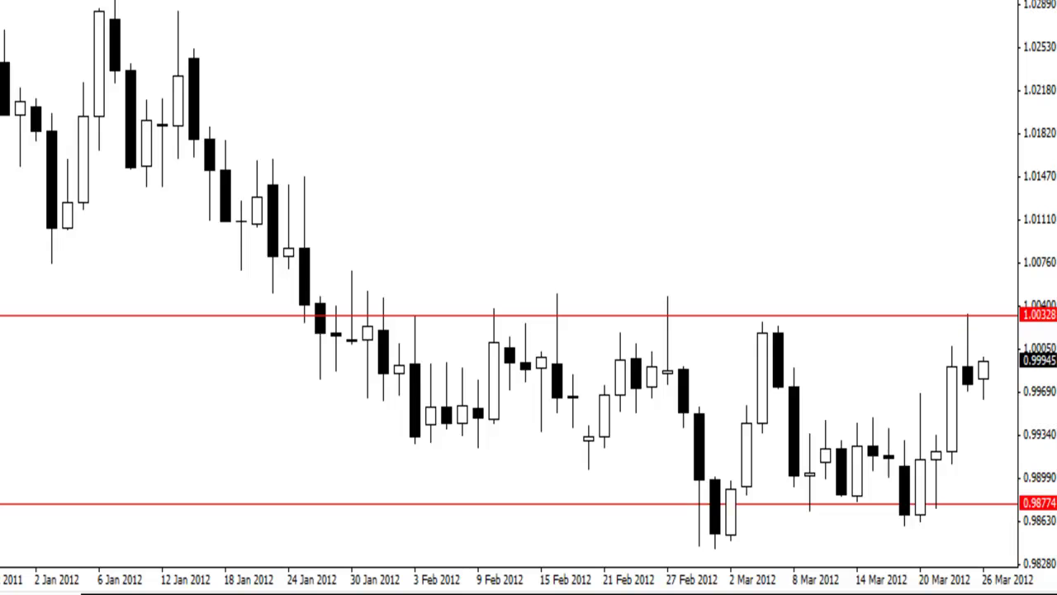
- Set the upper red horizontal line's price value to 1.00000 in its properties
right_click(945, 318)
click(951, 333)
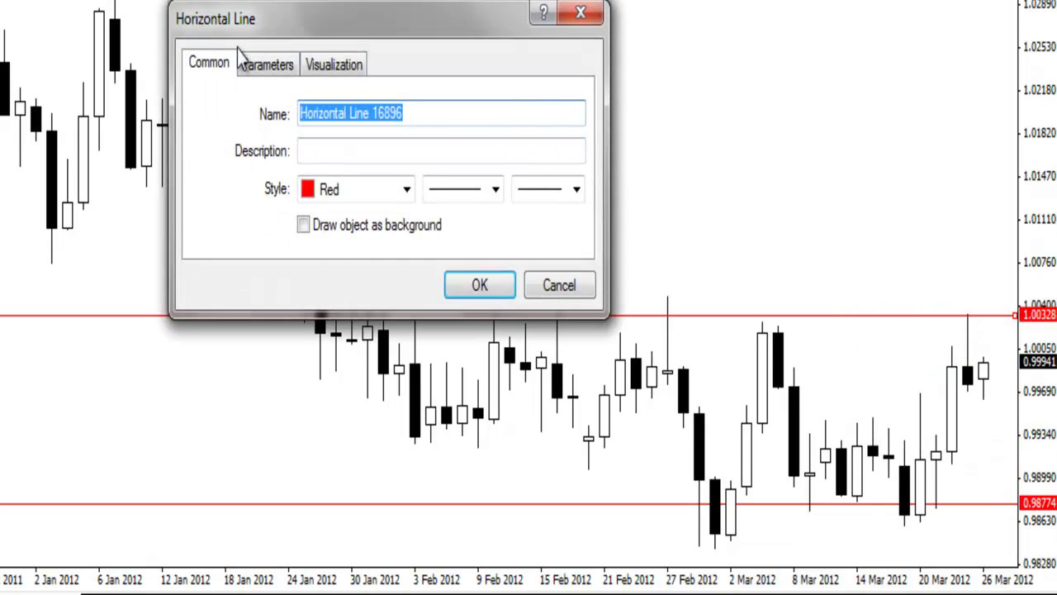
click(262, 71)
drag(519, 113, 648, 107)
key(BackSpace)
click(466, 283)
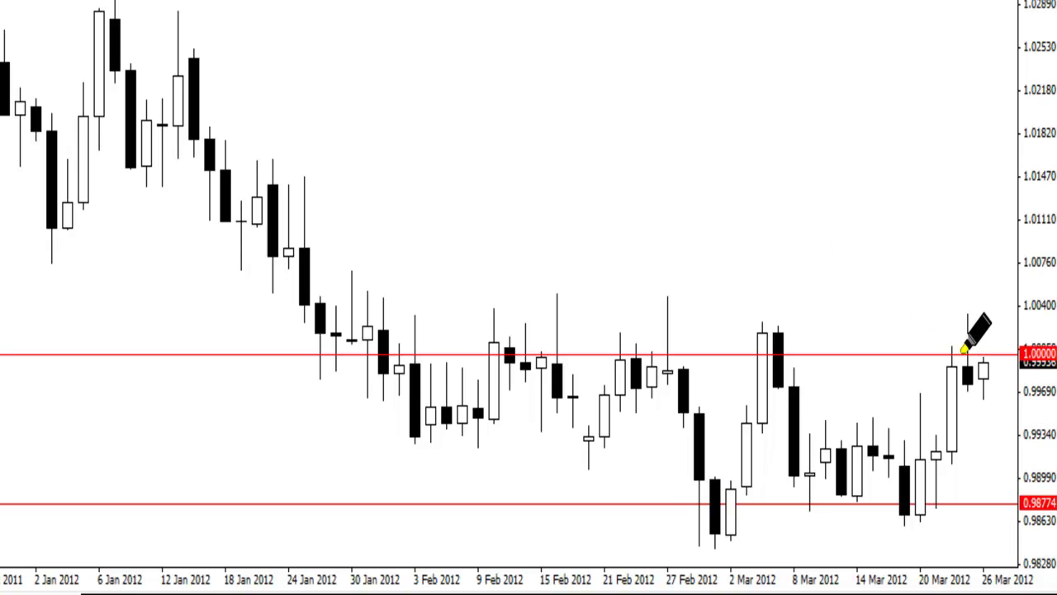
- Mark the latest long-wick candle and clear that mark, circle the 1.00000 price label, and underline the lower end of the newest candle
mouse_move(971, 379)
mouse_down()
mouse_move(969, 295)
mouse_move(977, 391)
mouse_move(988, 388)
mouse_up()
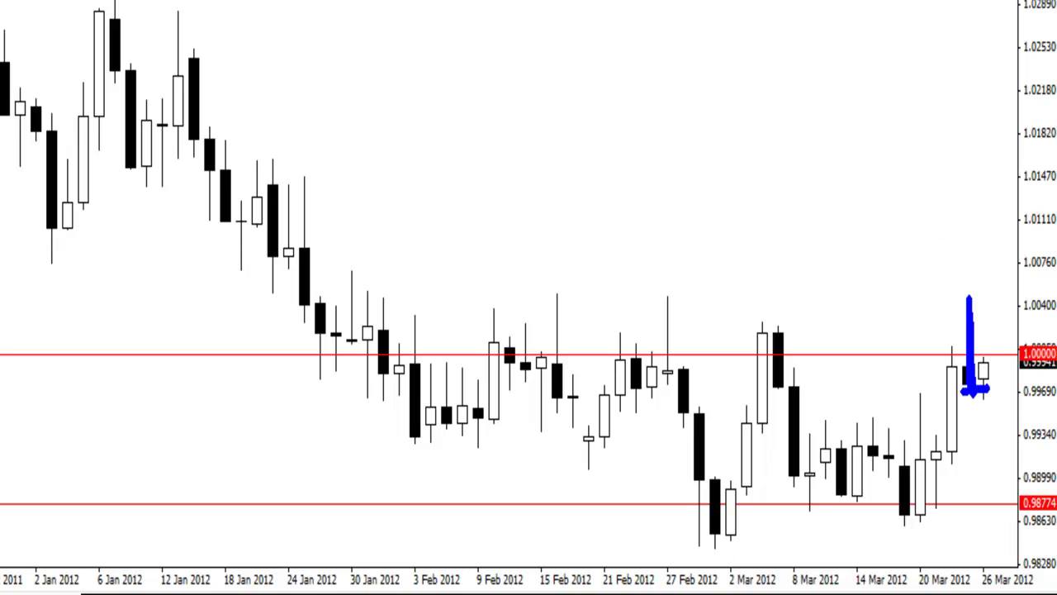
key(Escape)
key(ctrl+shift+d)
mouse_move(1011, 343)
mouse_down()
mouse_move(1036, 384)
mouse_move(1056, 364)
mouse_move(1026, 333)
mouse_up()
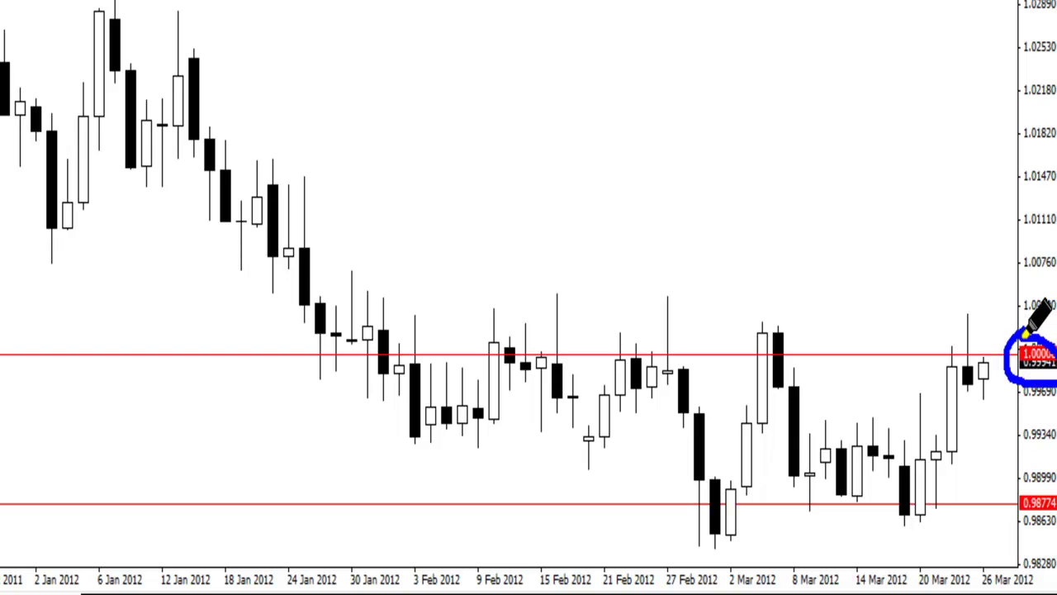
drag(971, 388, 1002, 389)
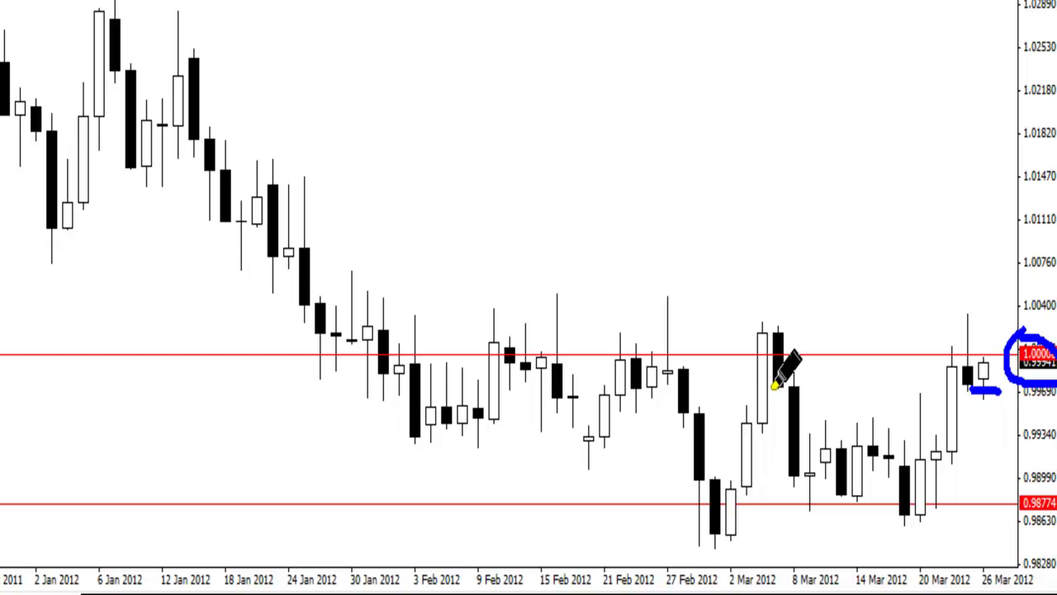
- Circle the mid and late February candles at the 1.00000 line, mark the early March crossing, and clear all marks
mouse_move(521, 333)
mouse_down()
mouse_move(570, 341)
mouse_move(519, 330)
mouse_up()
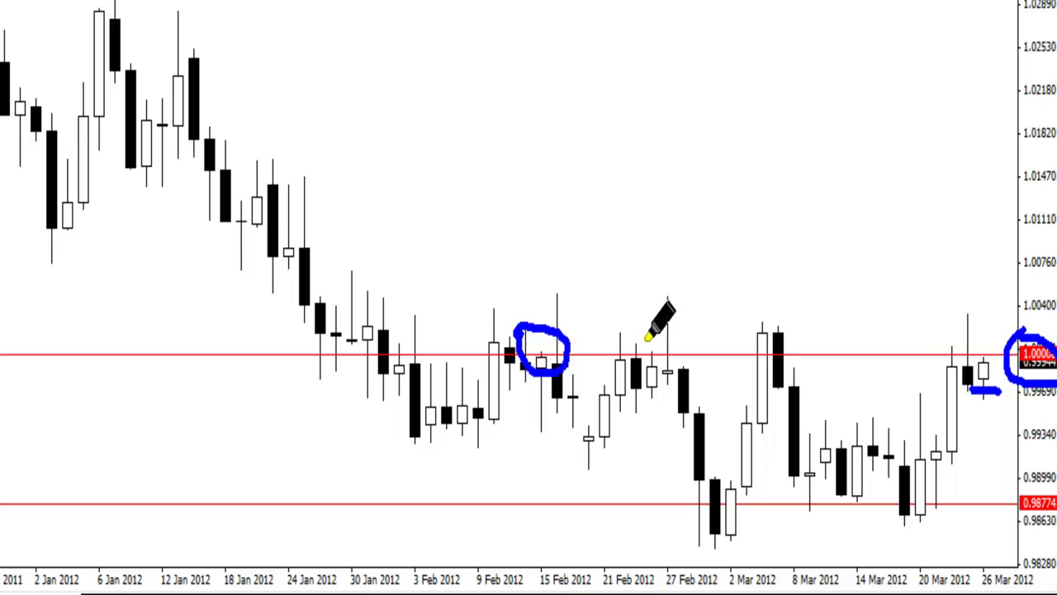
mouse_move(637, 330)
mouse_down()
mouse_move(649, 357)
mouse_move(670, 327)
mouse_move(640, 328)
mouse_up()
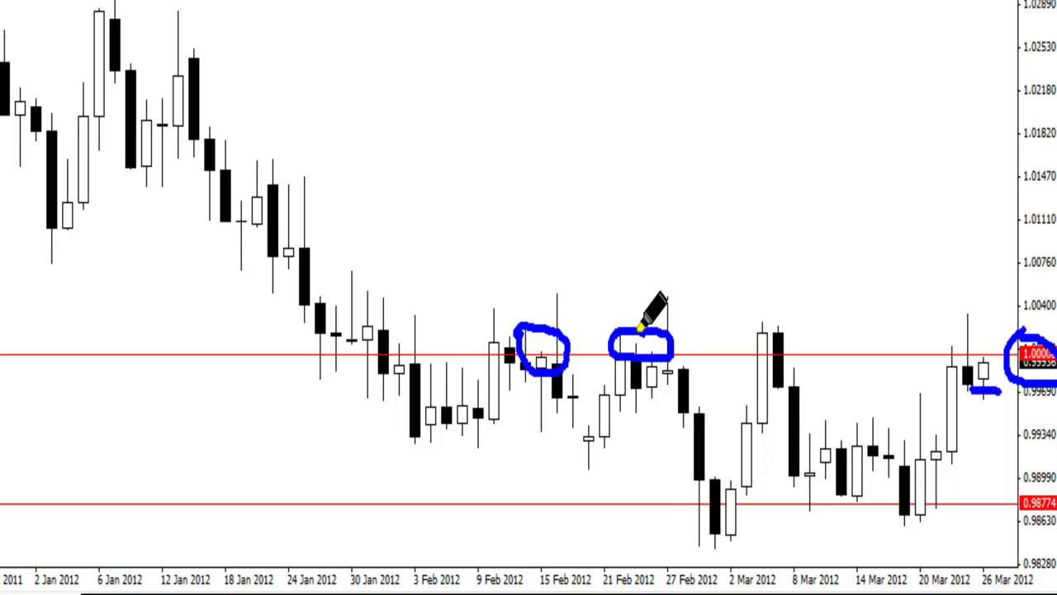
mouse_move(757, 401)
mouse_down()
mouse_move(763, 324)
mouse_move(781, 382)
mouse_move(776, 361)
mouse_move(825, 360)
mouse_up()
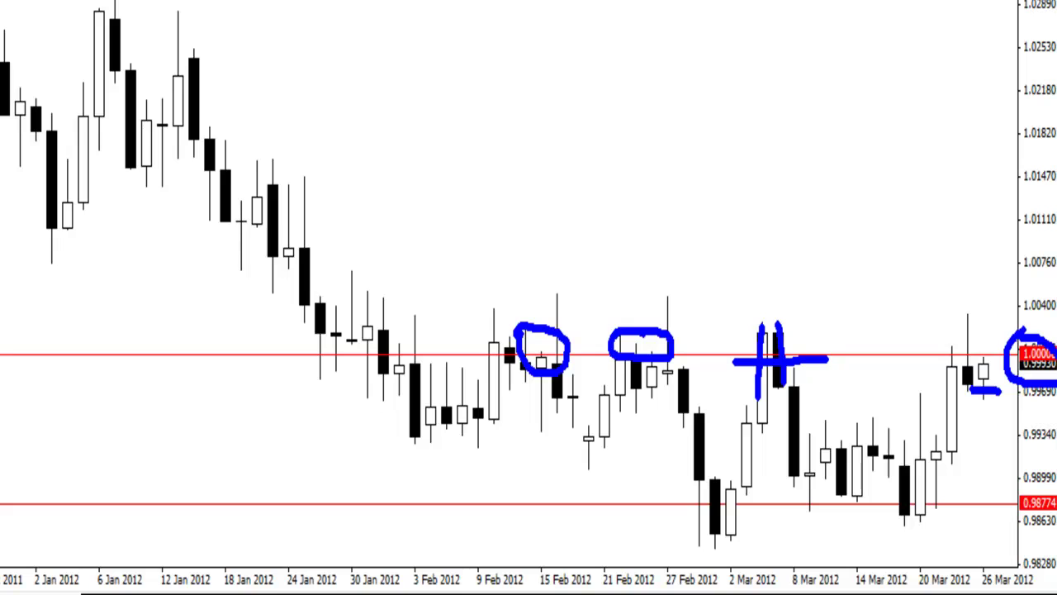
key(Escape)
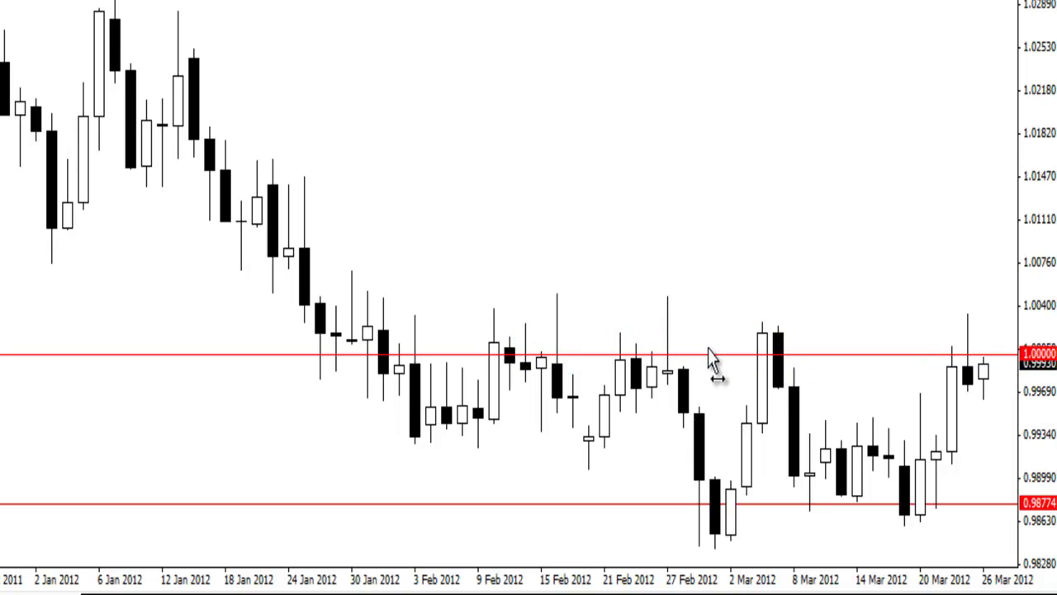
- Move the upper red horizontal line up to 1.00284, at the early March high
drag(717, 357, 720, 331)
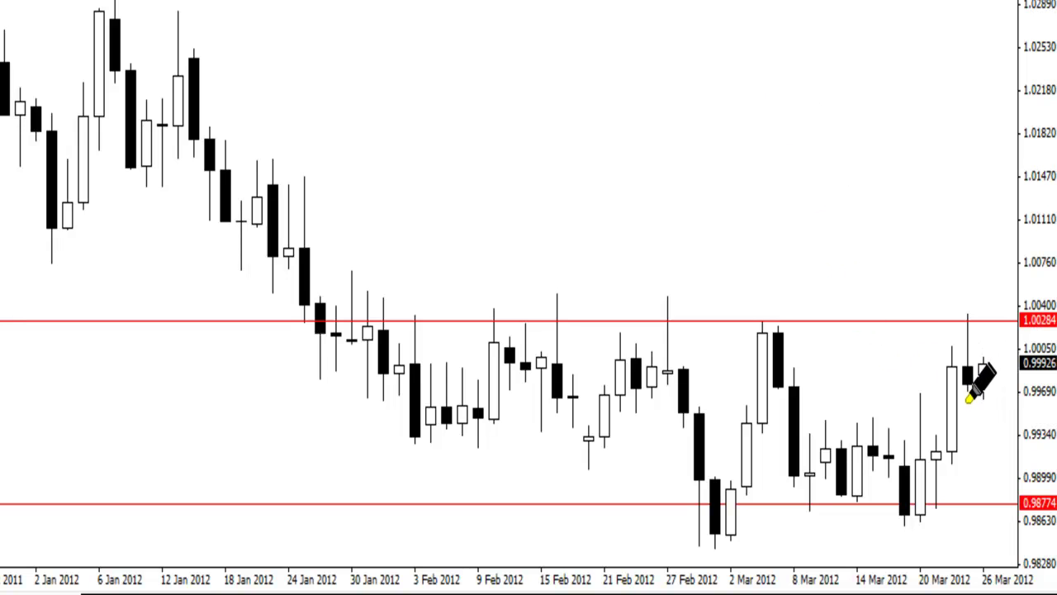
- Underline the low of the newest candle, draw a downward stroke to it, and clear the marks
drag(963, 403, 1006, 402)
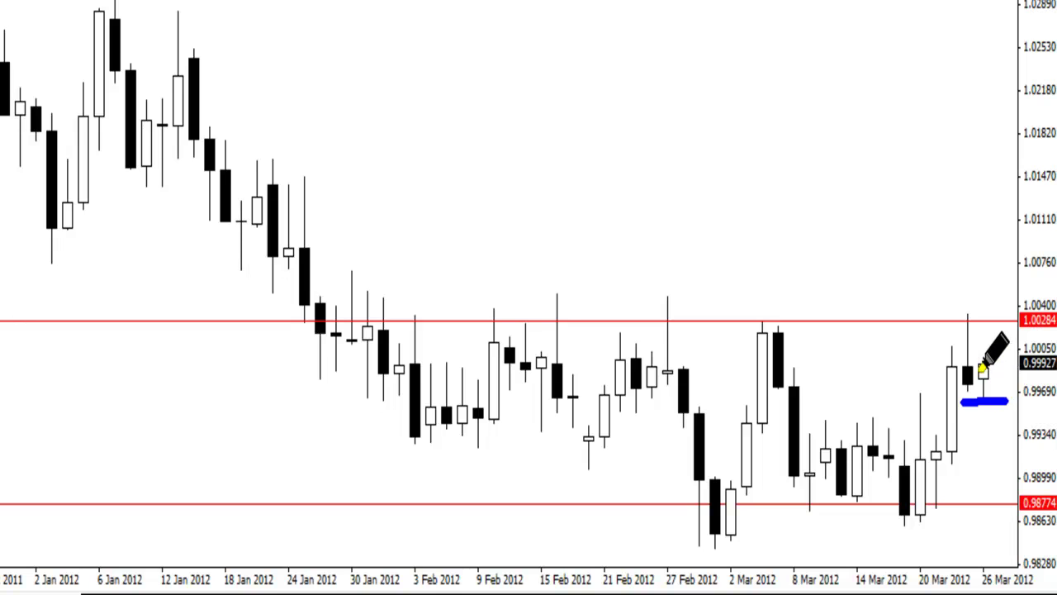
drag(981, 367, 984, 401)
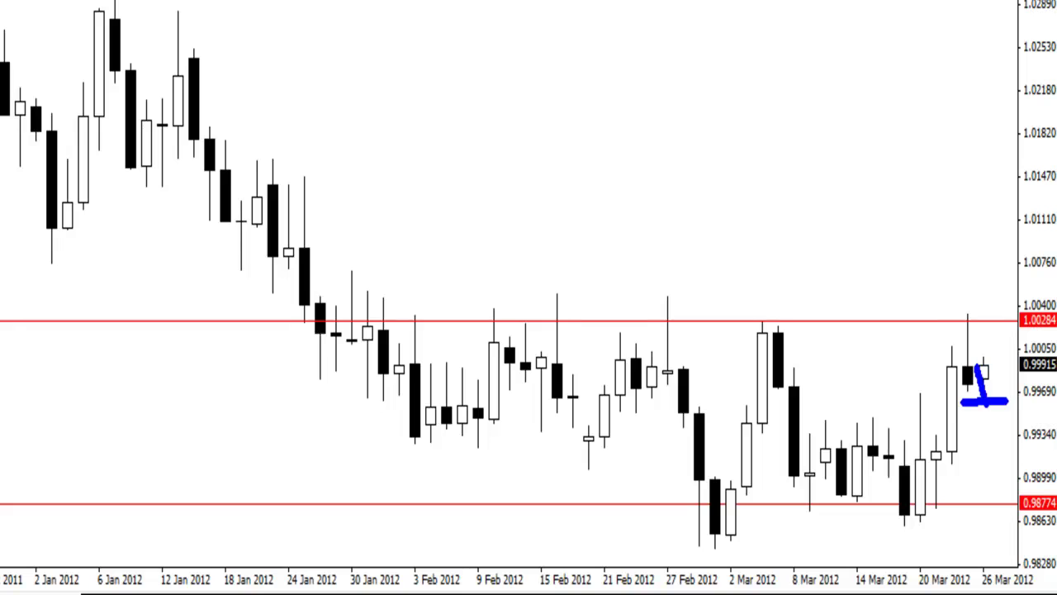
key(e)
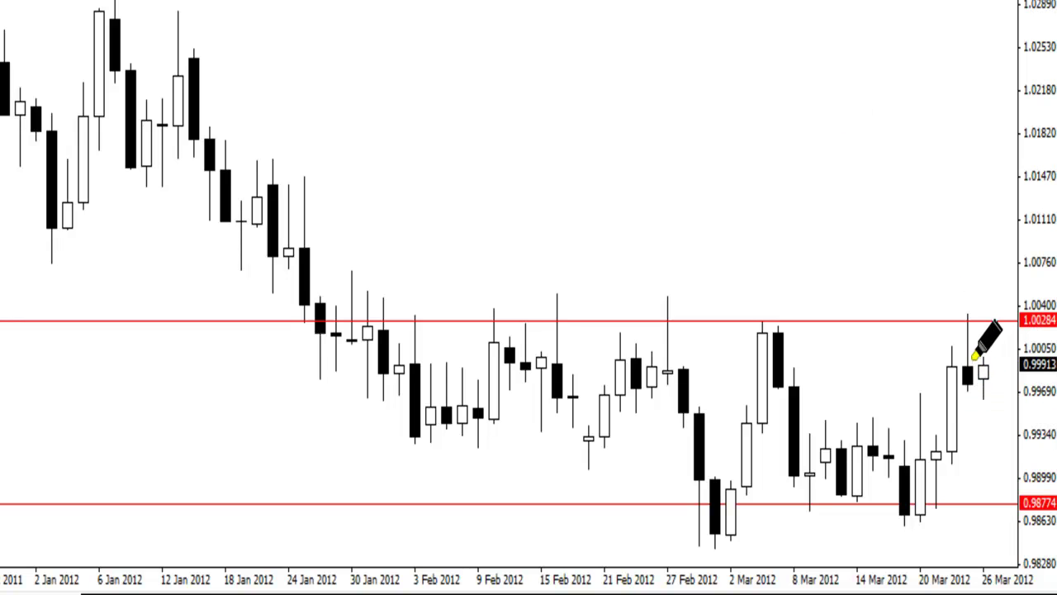
- Mark the level near 1.0005 above the newest candle, sketch a rise to it and a drop towards 0.9899, and clear the marks
click(936, 349)
drag(936, 349, 1012, 348)
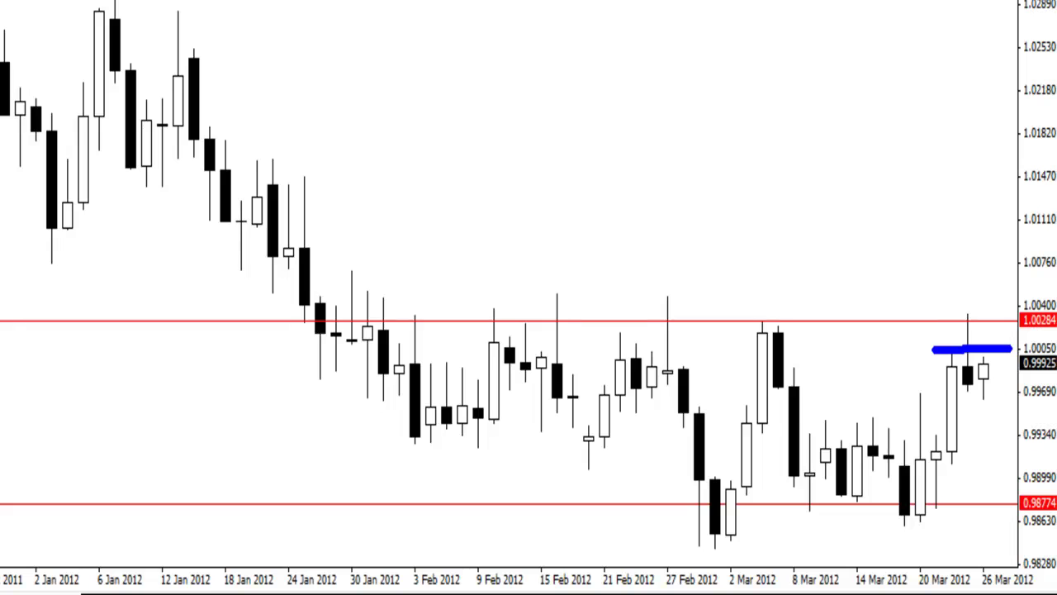
key(ctrl+z)
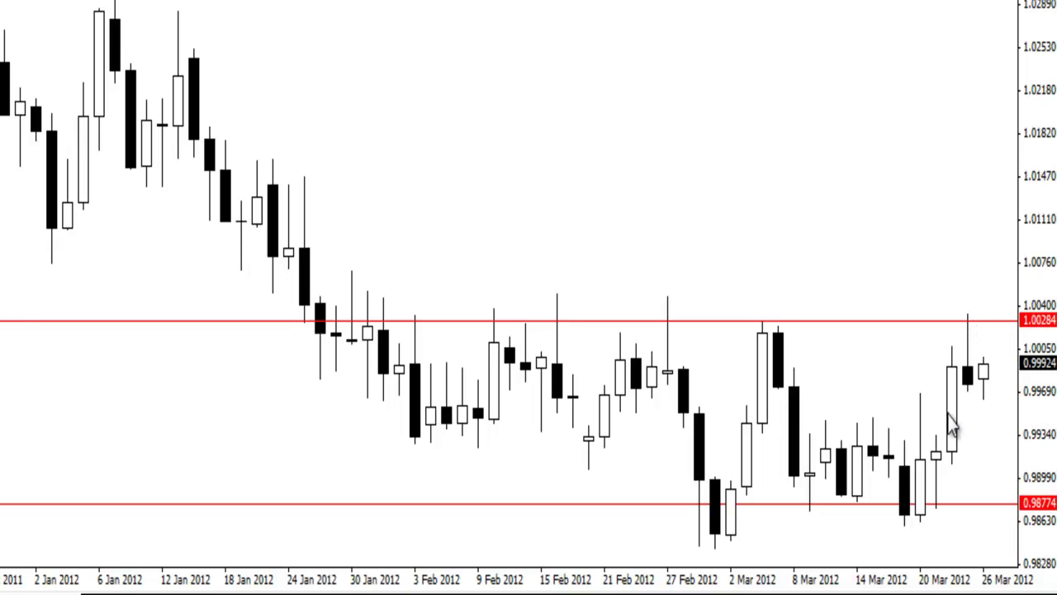
mouse_move(952, 428)
mouse_down()
mouse_move(945, 346)
mouse_move(989, 344)
mouse_move(972, 393)
mouse_move(987, 345)
mouse_move(1027, 469)
mouse_up()
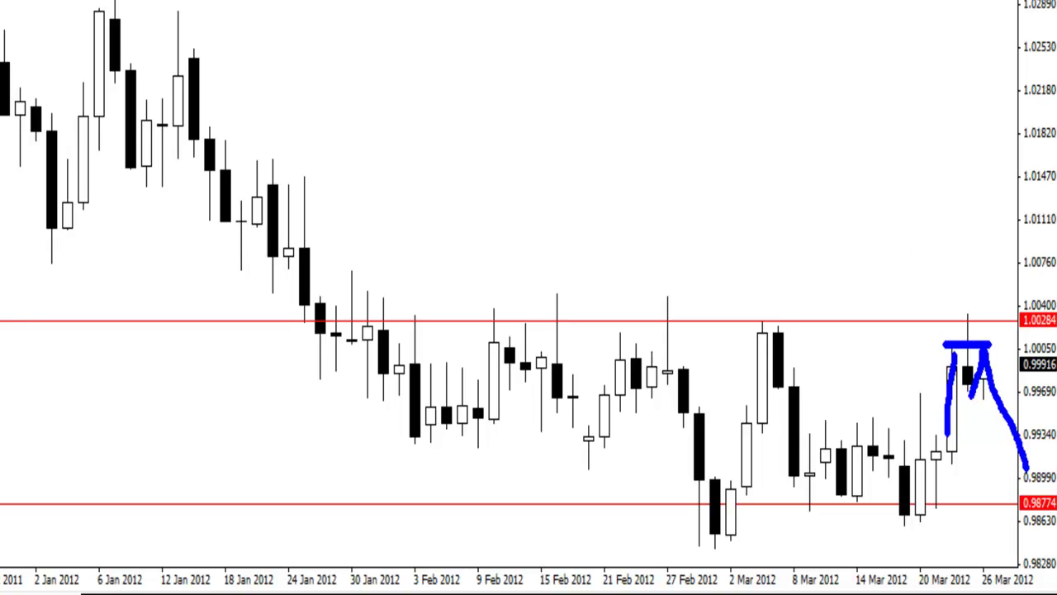
key(e)
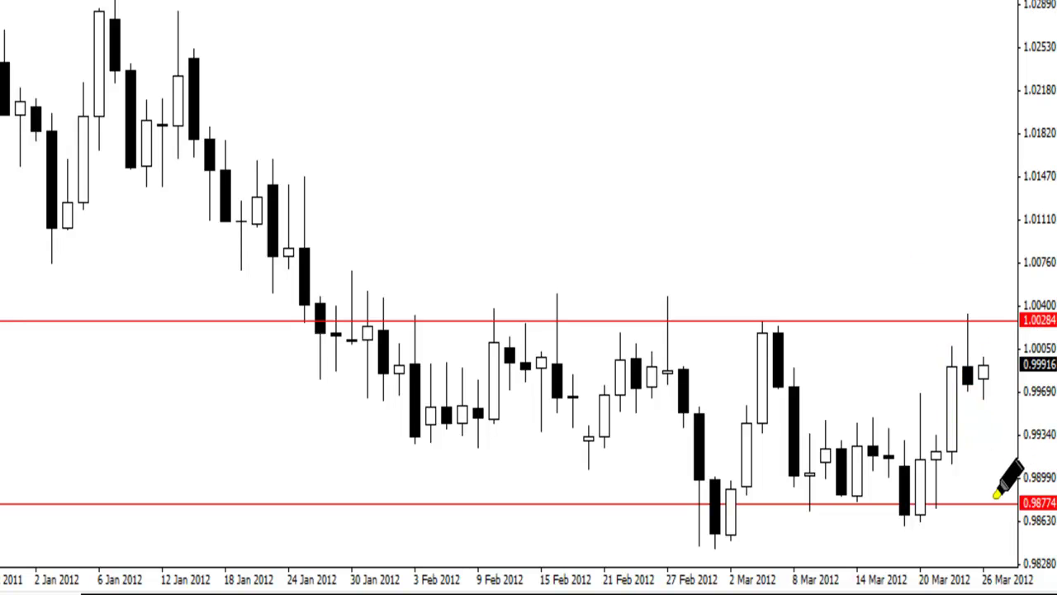
- Highlight the lower red support line at 0.98774 through the March lows and sketch a fall from the newest candle to it
drag(799, 497, 1039, 497)
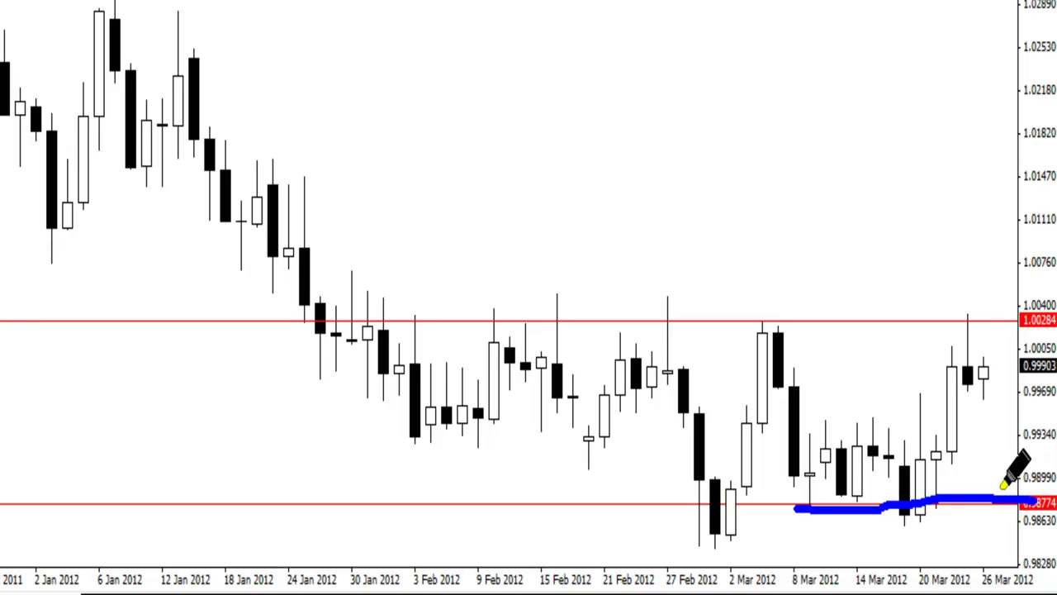
mouse_move(978, 398)
mouse_down()
mouse_move(1020, 499)
mouse_move(1022, 467)
mouse_move(1030, 497)
mouse_up()
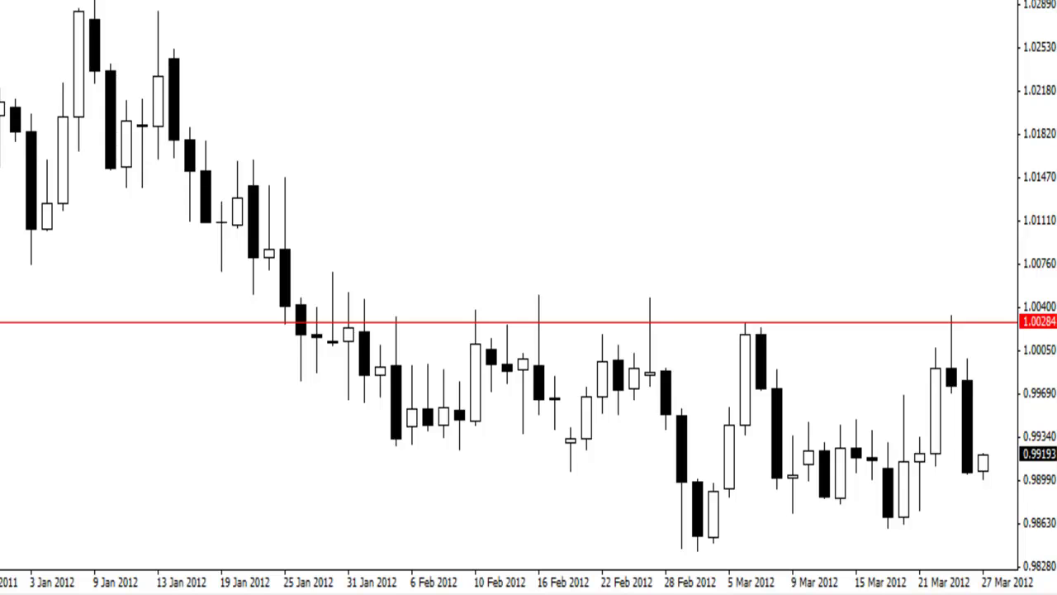
- Point an arrow at the long-wick candle's high, mark the level above its body, trace the drop to the newest candle, and clear the marks
mouse_move(931, 272)
mouse_down()
mouse_move(957, 299)
mouse_move(967, 277)
mouse_up()
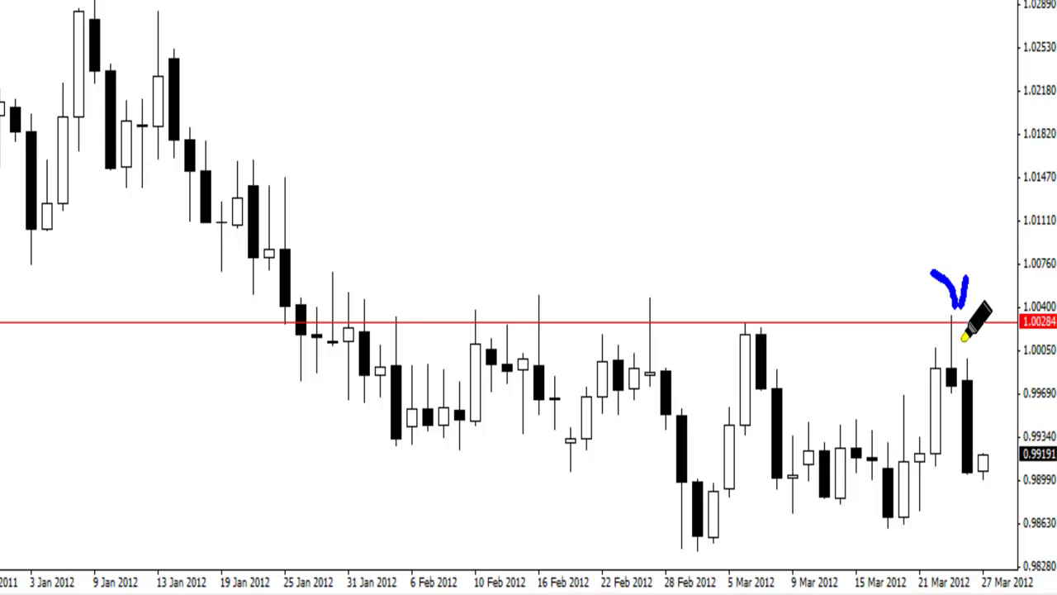
click(949, 355)
mouse_move(949, 355)
mouse_down()
mouse_move(978, 355)
mouse_move(987, 467)
mouse_up()
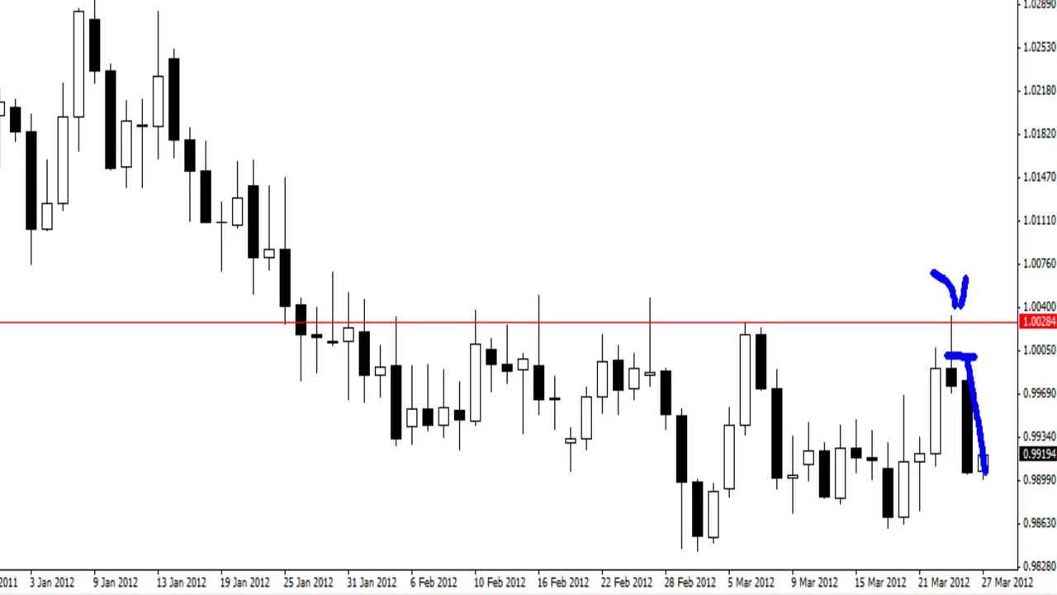
key(e)
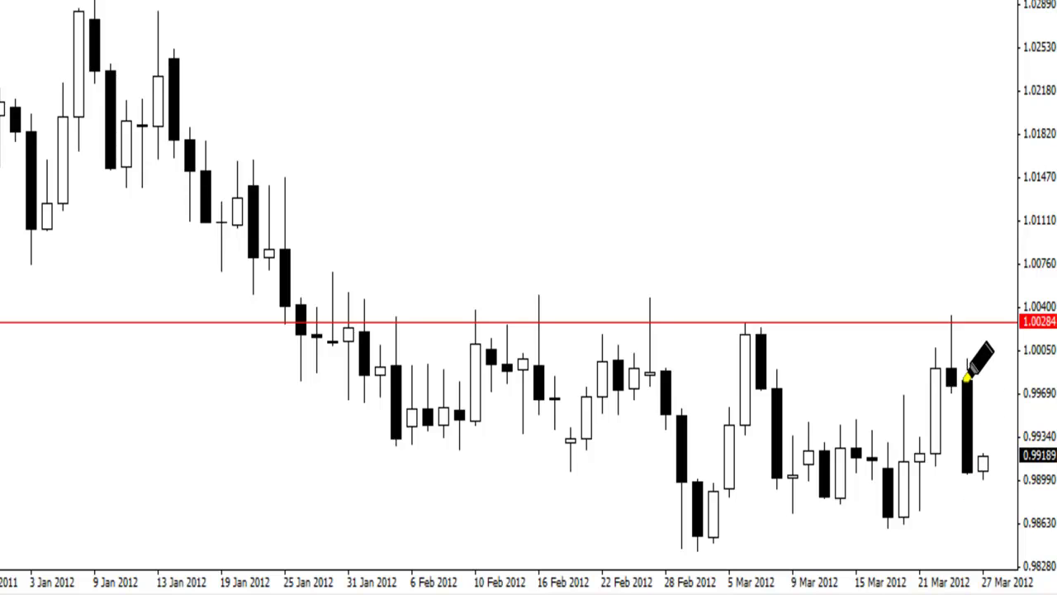
- Draw a short horizontal stroke just under the low of the long-wick candle, across the following black candle
drag(940, 399, 988, 400)
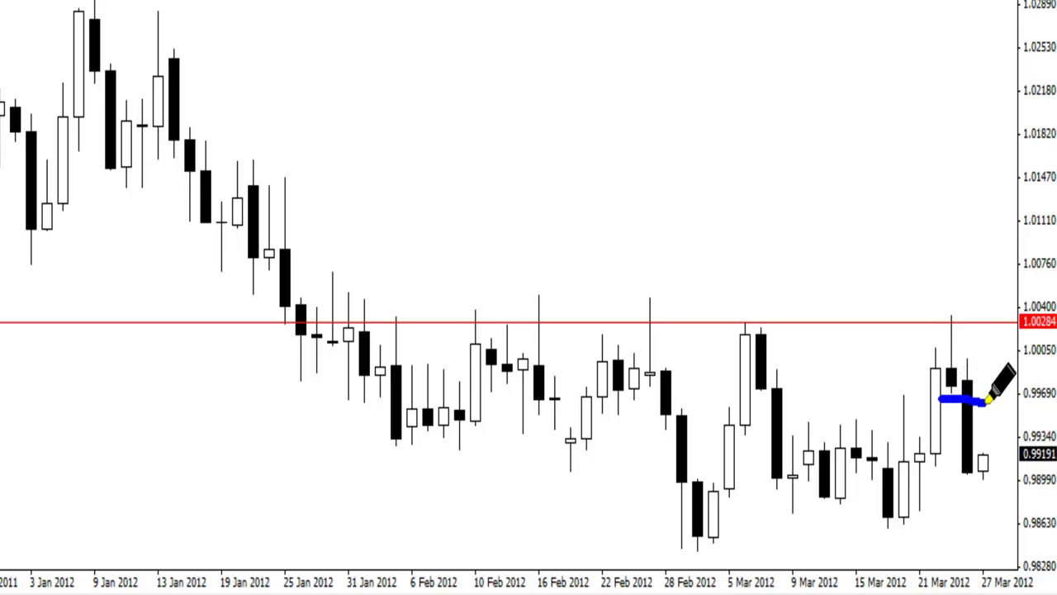